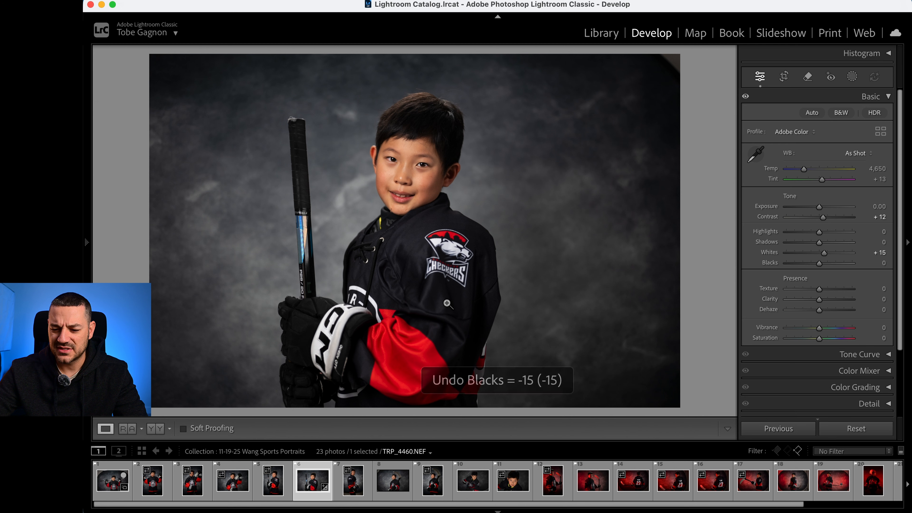
- Set the portrait's Blacks to -15
{"action": "left_click", "coordinate": [877, 263]}
{"action": "type", "text": "-"}
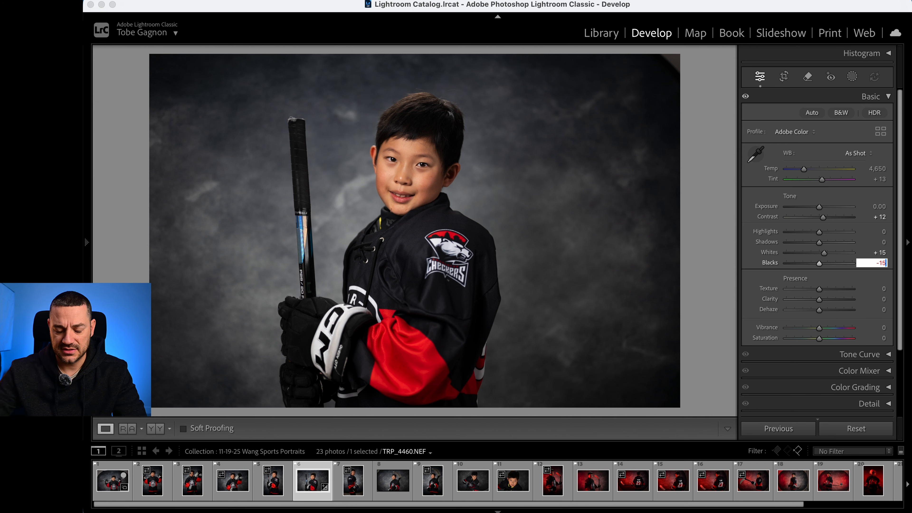
{"action": "type", "text": "15"}
{"action": "key", "text": "Tab"}
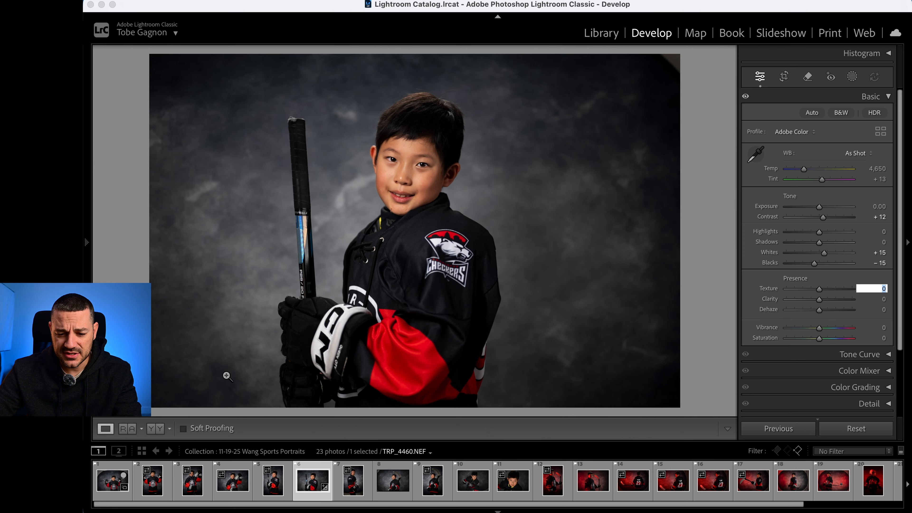
{"action": "key", "text": "Return"}
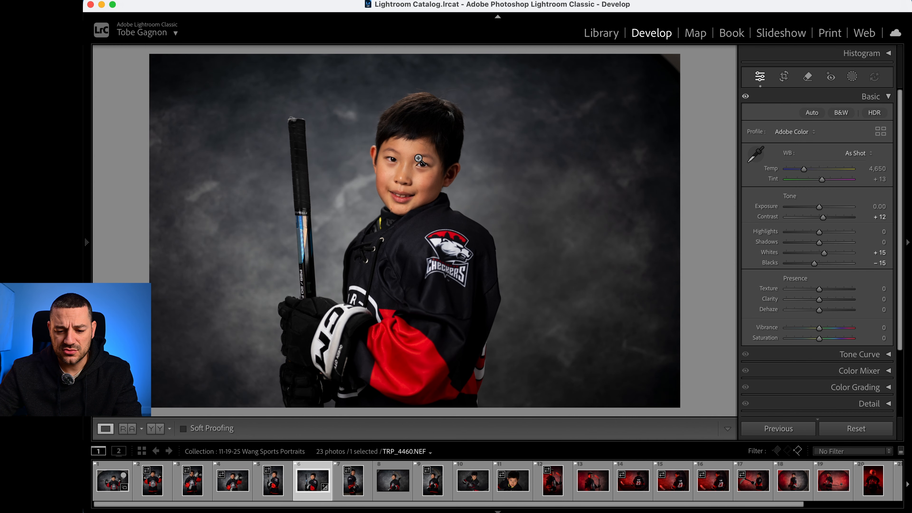
- Set the portrait's Clarity to -5 while checking the face up close, and raise Texture to +7
{"action": "left_click", "coordinate": [419, 134]}
{"action": "left_click_drag", "start_coordinate": [438, 231], "coordinate": [466, 251]}
{"action": "left_click_drag", "start_coordinate": [589, 381], "coordinate": [593, 227]}
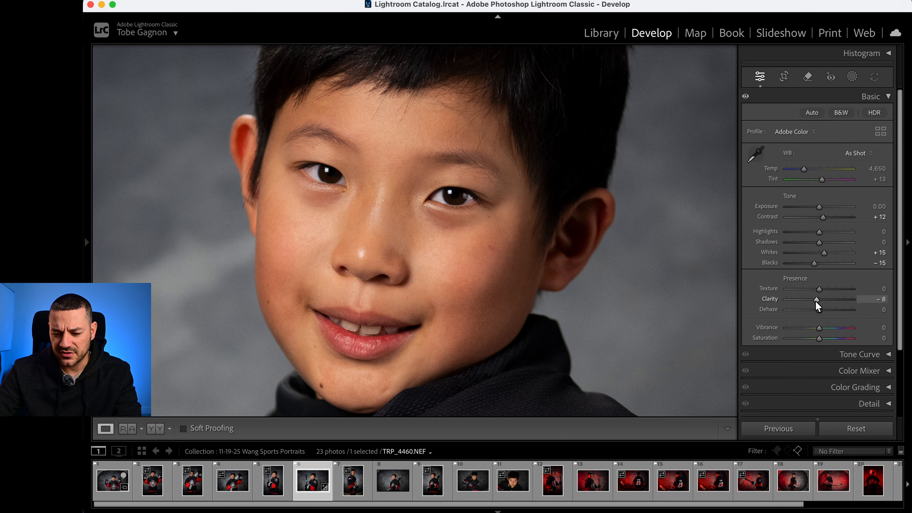
{"action": "left_click", "coordinate": [865, 299]}
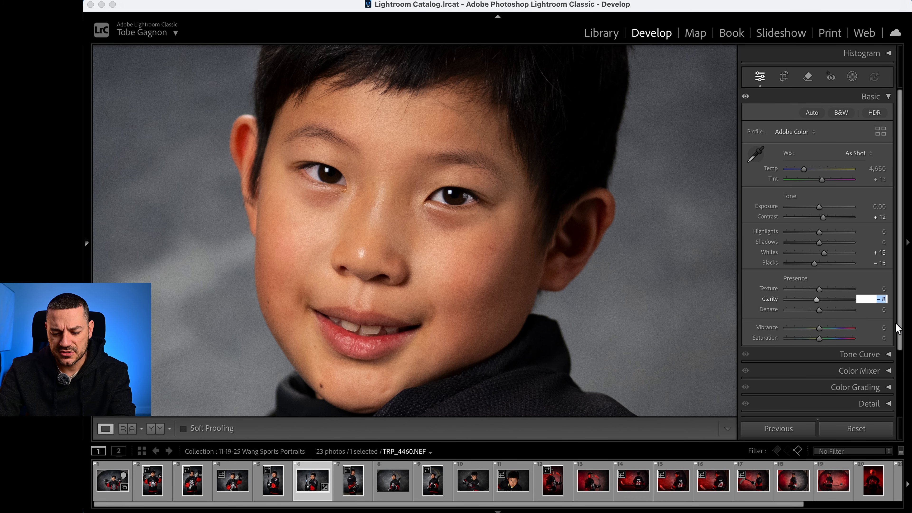
{"action": "type", "text": "-5"}
{"action": "key", "text": "Tab"}
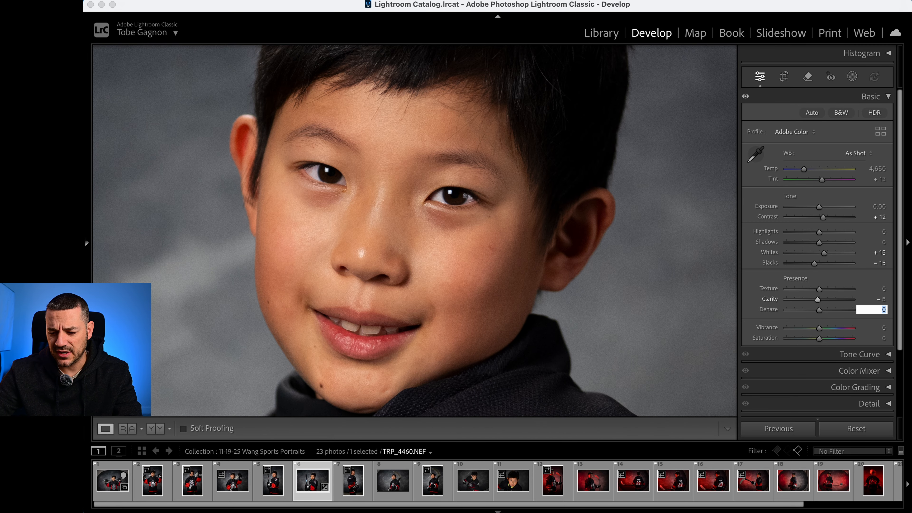
{"action": "left_click", "coordinate": [452, 252]}
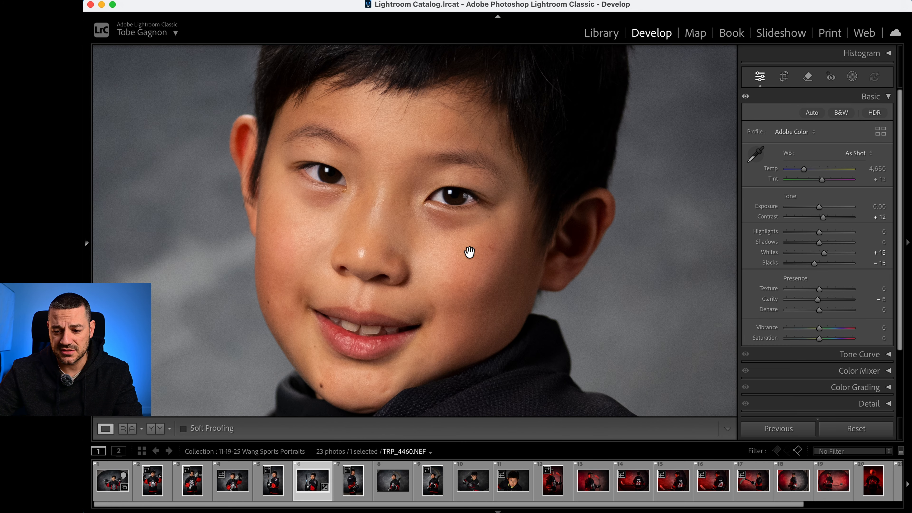
{"action": "left_click", "coordinate": [519, 180]}
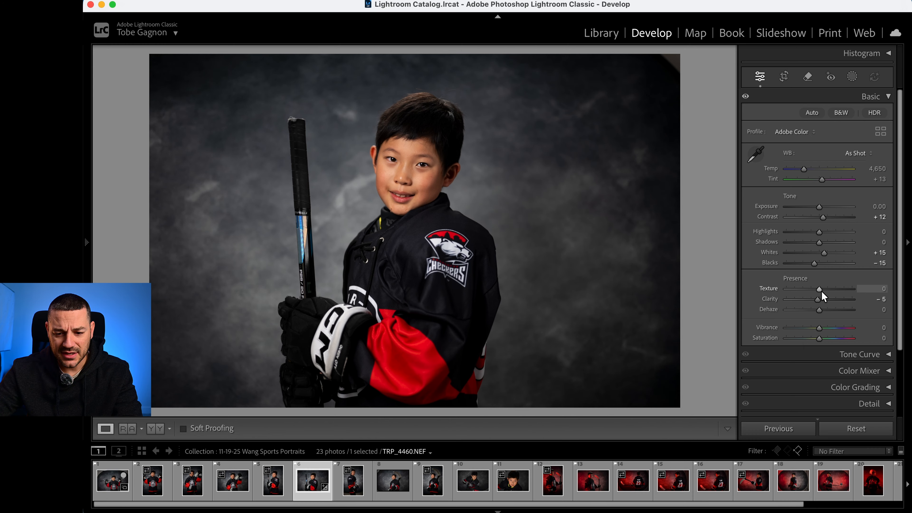
{"action": "left_click", "coordinate": [834, 289]}
{"action": "mouse_move", "coordinate": [833, 289]}
{"action": "left_mouse_down"}
{"action": "mouse_move", "coordinate": [883, 287]}
{"action": "mouse_move", "coordinate": [751, 288]}
{"action": "mouse_move", "coordinate": [895, 286]}
{"action": "mouse_move", "coordinate": [806, 281]}
{"action": "mouse_move", "coordinate": [892, 284]}
{"action": "mouse_move", "coordinate": [804, 287]}
{"action": "mouse_move", "coordinate": [819, 298]}
{"action": "left_mouse_up"}
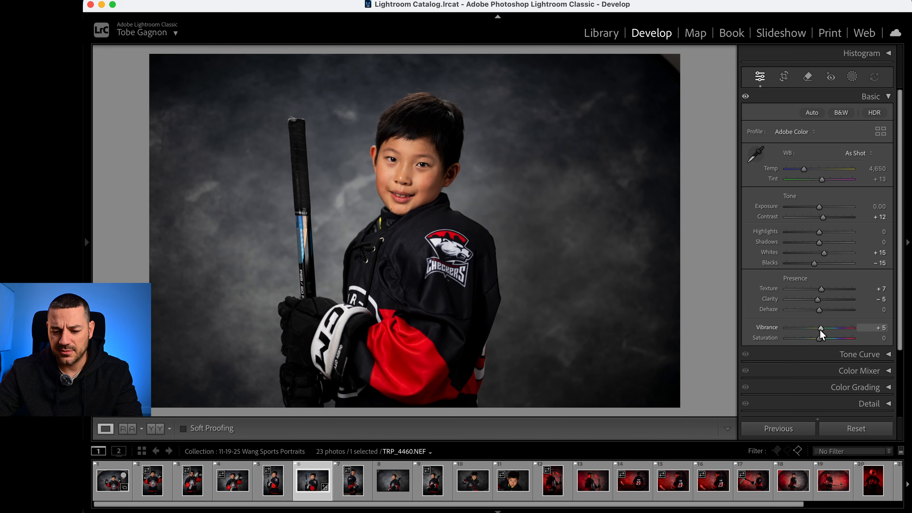
- Set the portrait's Vibrance to +15 and Saturation to +5
{"action": "left_click_drag", "start_coordinate": [818, 331], "coordinate": [824, 332]}
{"action": "left_click", "coordinate": [878, 327]}
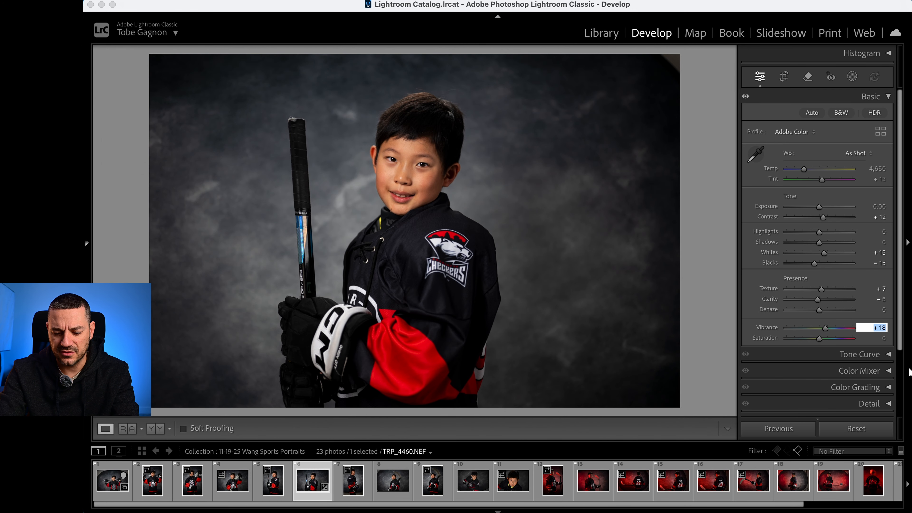
{"action": "type", "text": "15"}
{"action": "key", "text": "Tab"}
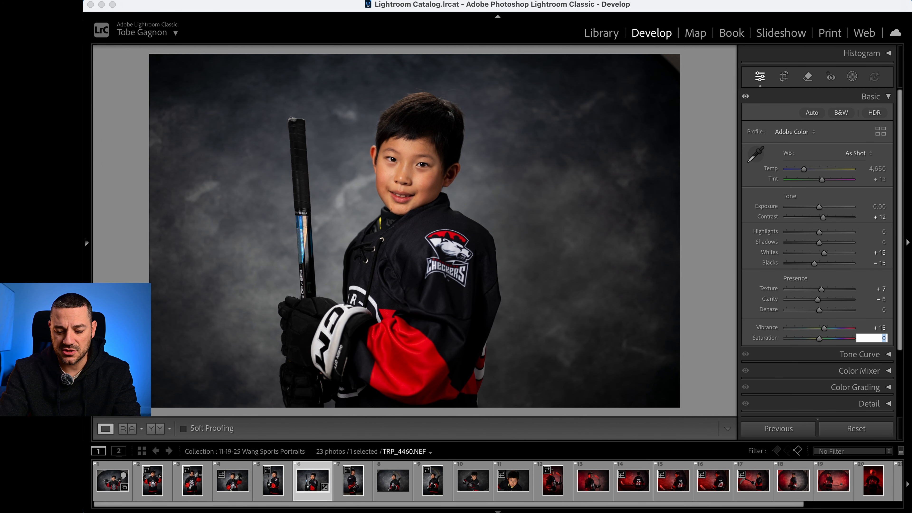
{"action": "type", "text": "5"}
{"action": "key", "text": "Tab"}
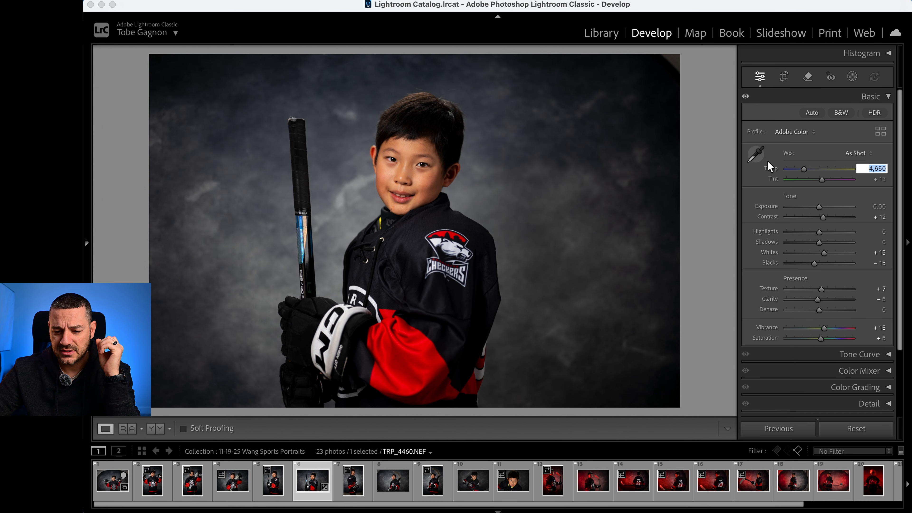
- Compare the portrait before and after side by side, examining the red jersey sleeve, face and hair up close, and return to the single-photo view
{"action": "left_click", "coordinate": [156, 428]}
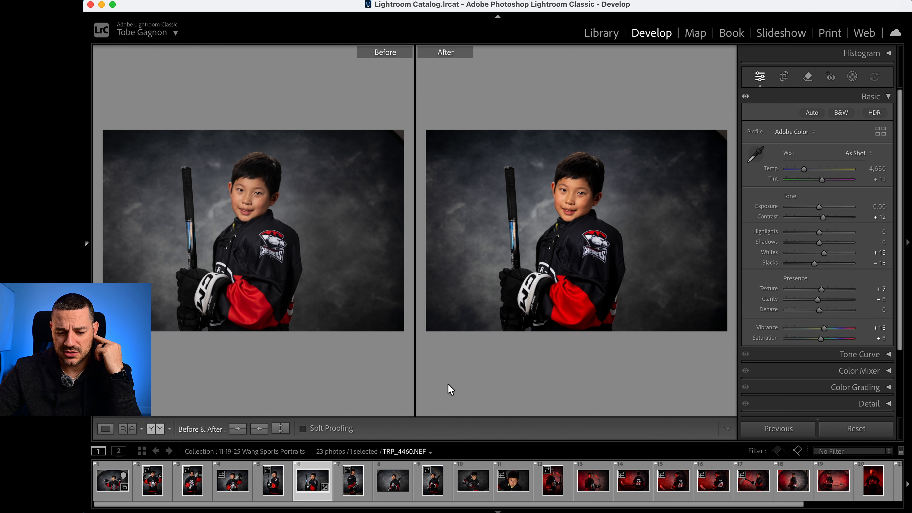
{"action": "left_click", "coordinate": [576, 317]}
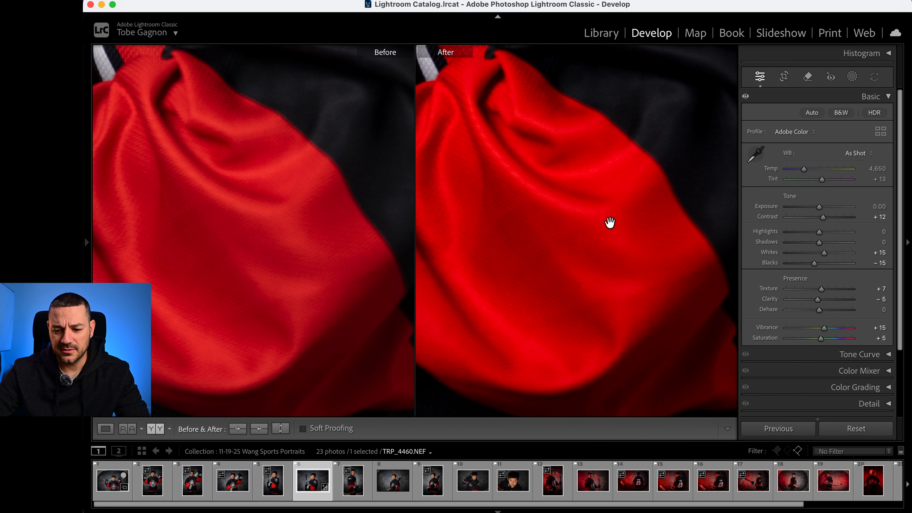
{"action": "left_click_drag", "start_coordinate": [603, 94], "coordinate": [554, 379]}
{"action": "left_click_drag", "start_coordinate": [557, 138], "coordinate": [519, 356]}
{"action": "left_click_drag", "start_coordinate": [533, 155], "coordinate": [611, 424]}
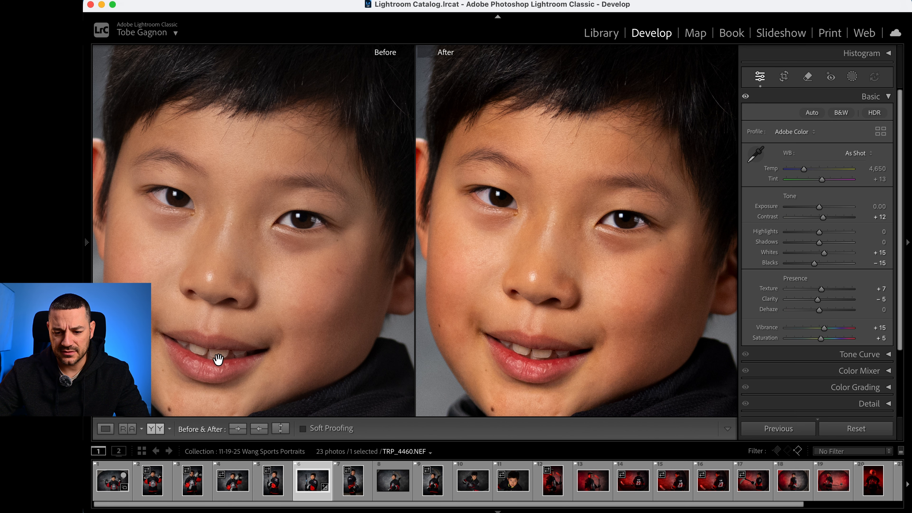
{"action": "left_click_drag", "start_coordinate": [521, 211], "coordinate": [577, 373]}
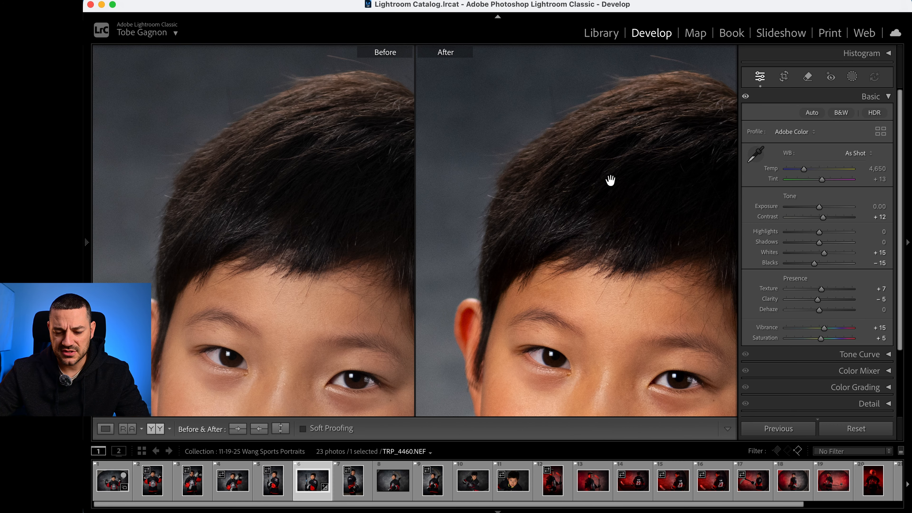
{"action": "left_click_drag", "start_coordinate": [611, 190], "coordinate": [472, 312]}
{"action": "left_click", "coordinate": [619, 288]}
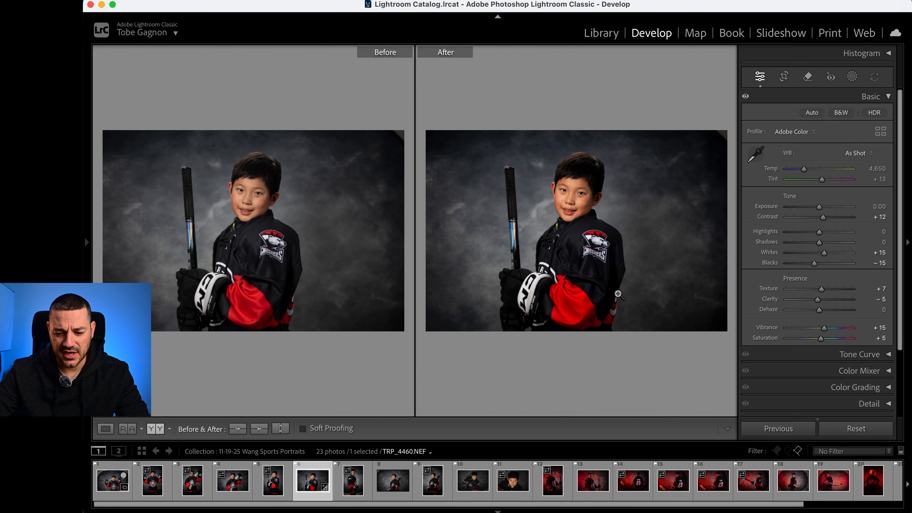
{"action": "left_click", "coordinate": [104, 429]}
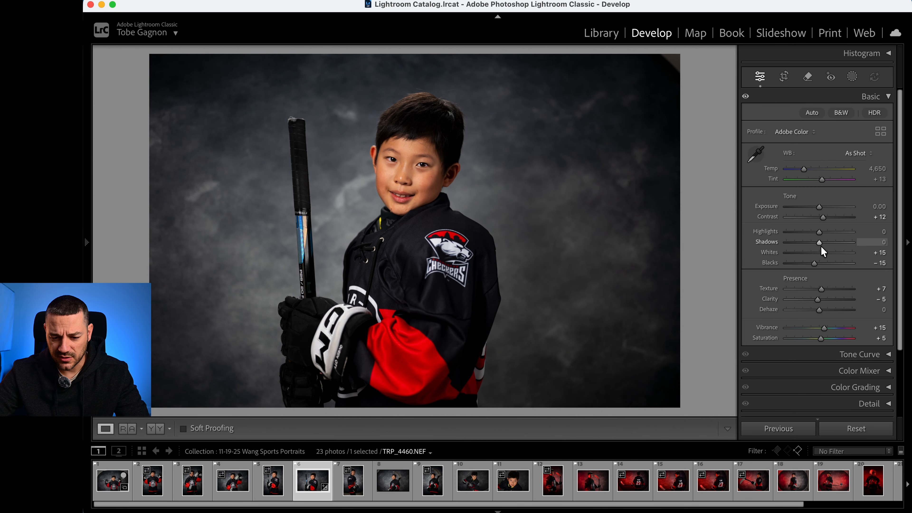
- Lift the portrait's Shadows to +15
{"action": "left_click_drag", "start_coordinate": [822, 247], "coordinate": [824, 246]}
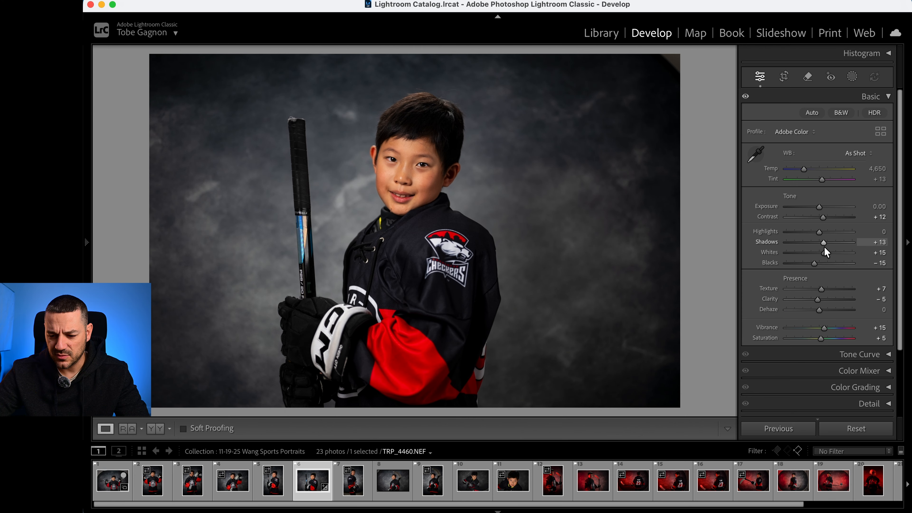
{"action": "left_click", "coordinate": [861, 243]}
{"action": "type", "text": "15"}
{"action": "key", "text": "Tab"}
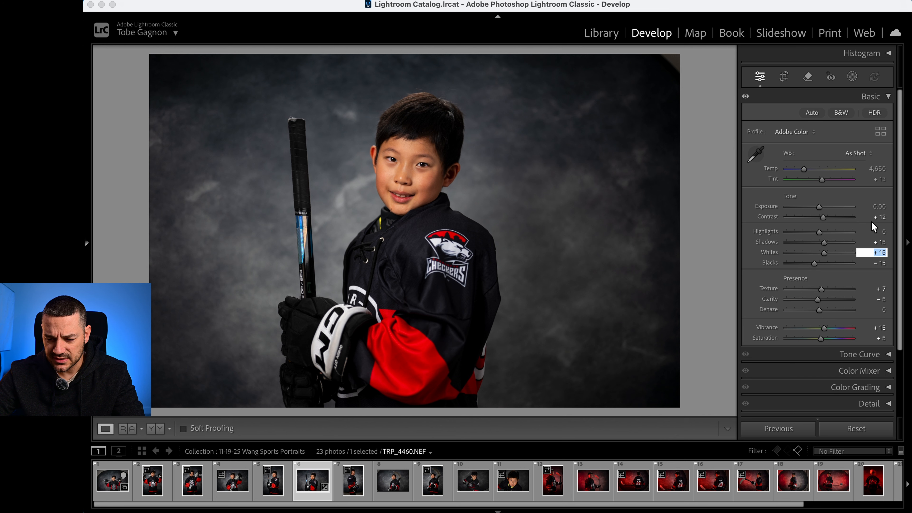
- Set the portrait's Contrast to +10
{"action": "left_click", "coordinate": [879, 217]}
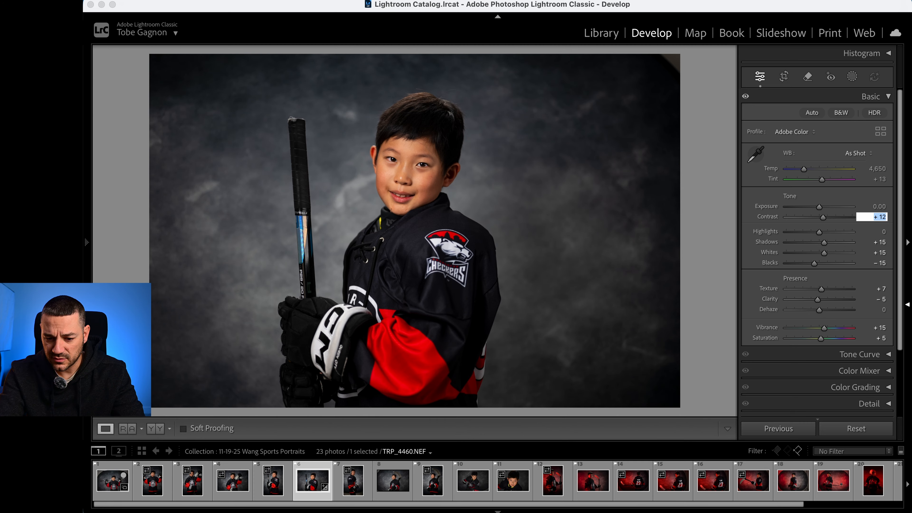
{"action": "type", "text": "15"}
{"action": "key", "text": "BackSpace"}
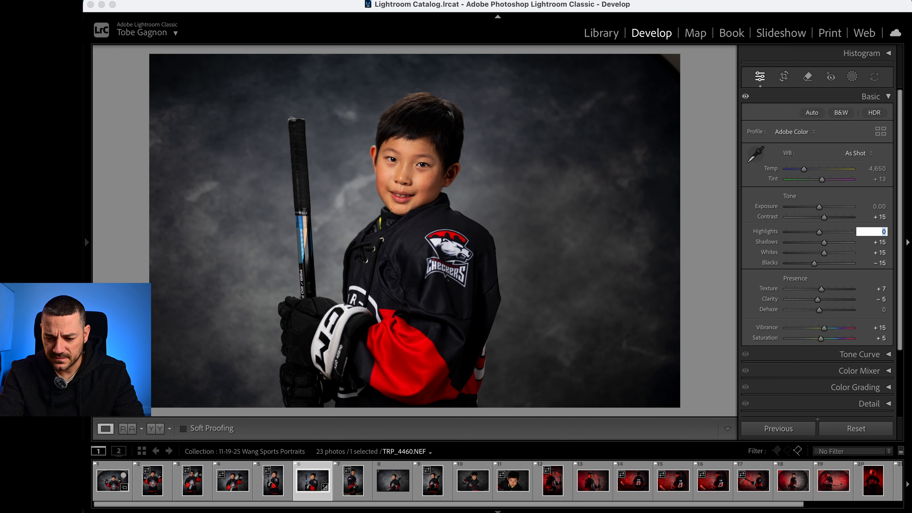
{"action": "type", "text": "0"}
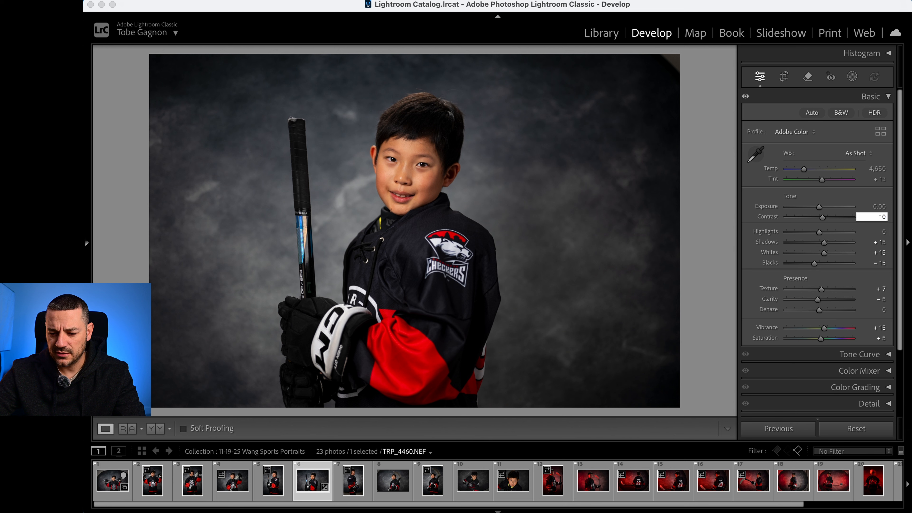
{"action": "key", "text": "Return"}
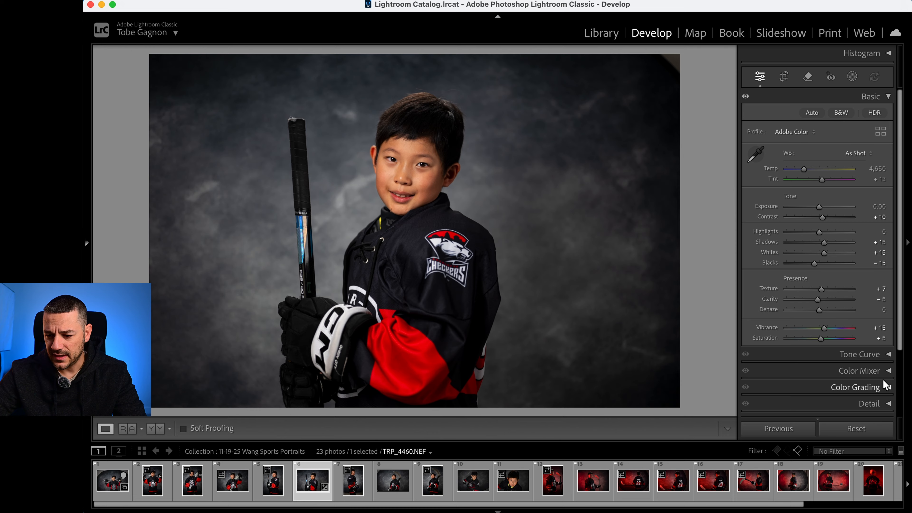
- Enable Remove Chromatic Aberration in the portrait's lens corrections
{"action": "left_click", "coordinate": [889, 97]}
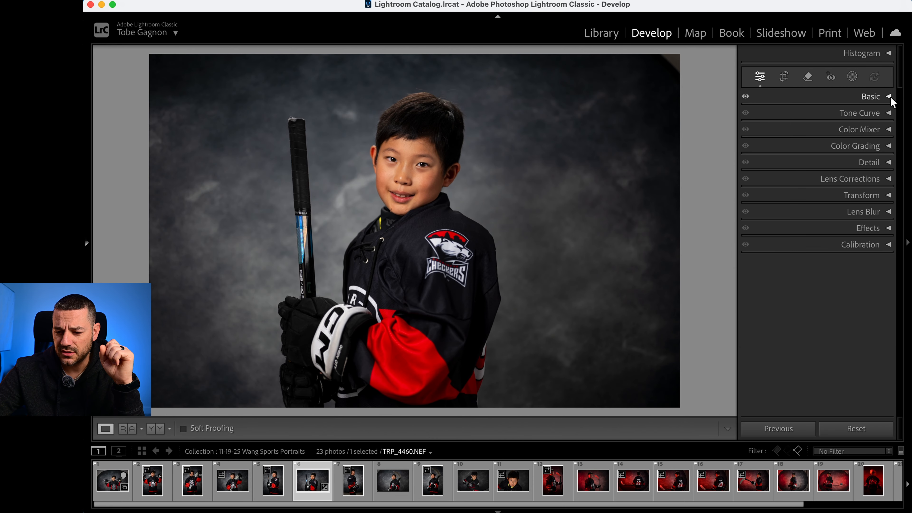
{"action": "left_click", "coordinate": [889, 179]}
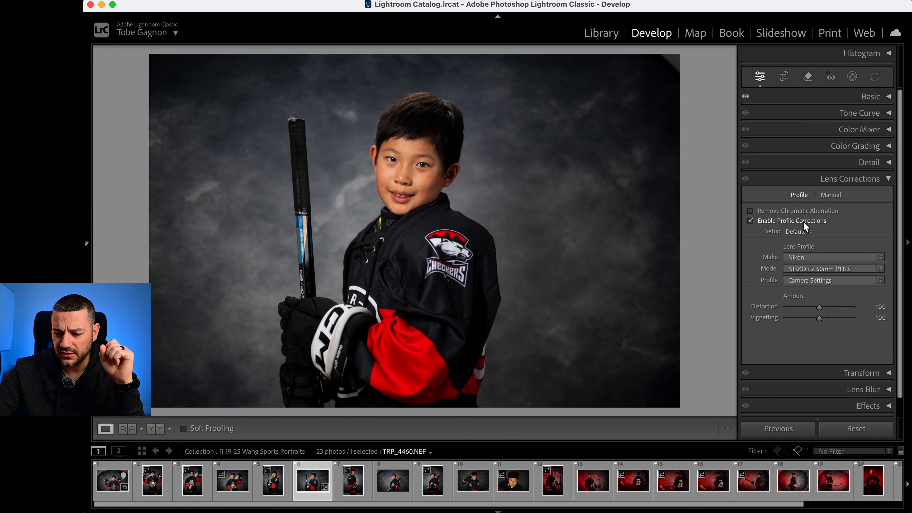
{"action": "left_click", "coordinate": [809, 212]}
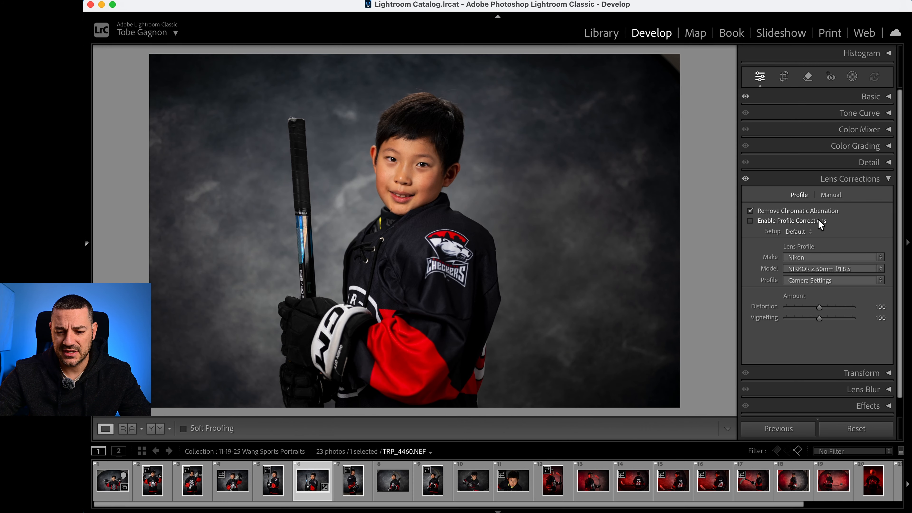
- Switch the lens profile corrections on and off repeatedly to compare their effect on the portrait, and leave them enabled
{"action": "left_click", "coordinate": [819, 220]}
{"action": "left_click", "coordinate": [818, 220]}
{"action": "left_click", "coordinate": [819, 220]}
{"action": "left_click", "coordinate": [818, 220]}
{"action": "left_click", "coordinate": [818, 220]}
{"action": "left_click", "coordinate": [818, 220]}
{"action": "left_click", "coordinate": [819, 220]}
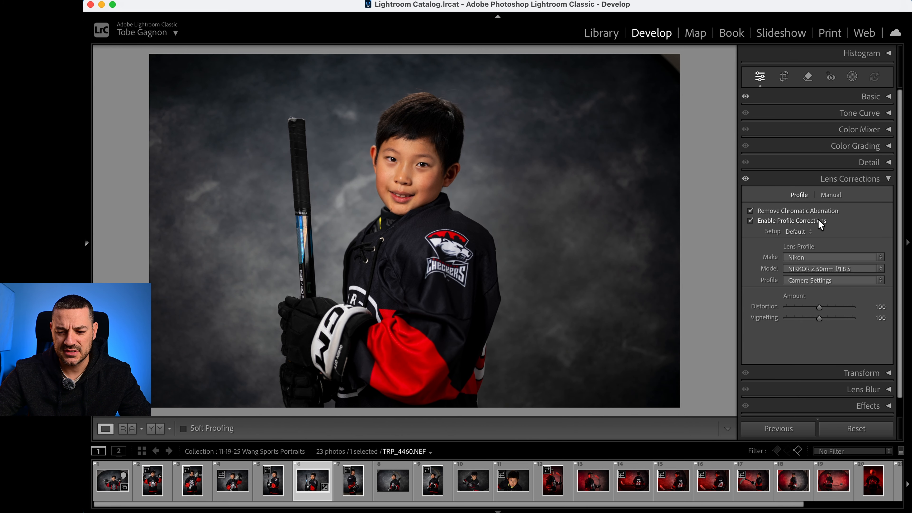
{"action": "left_click", "coordinate": [818, 220]}
{"action": "left_click", "coordinate": [818, 220]}
{"action": "left_click", "coordinate": [819, 220]}
{"action": "left_click", "coordinate": [818, 220]}
{"action": "left_click", "coordinate": [818, 220]}
{"action": "left_click", "coordinate": [818, 220]}
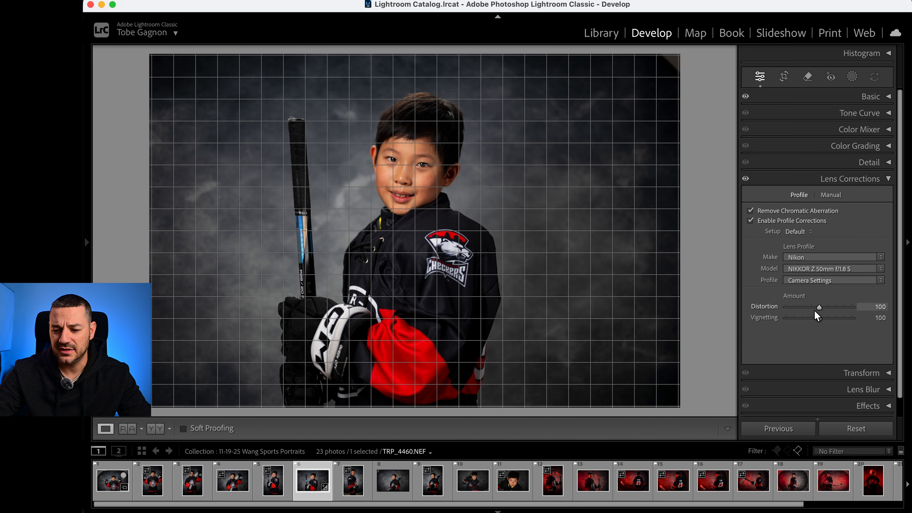
{"action": "left_click", "coordinate": [884, 179]}
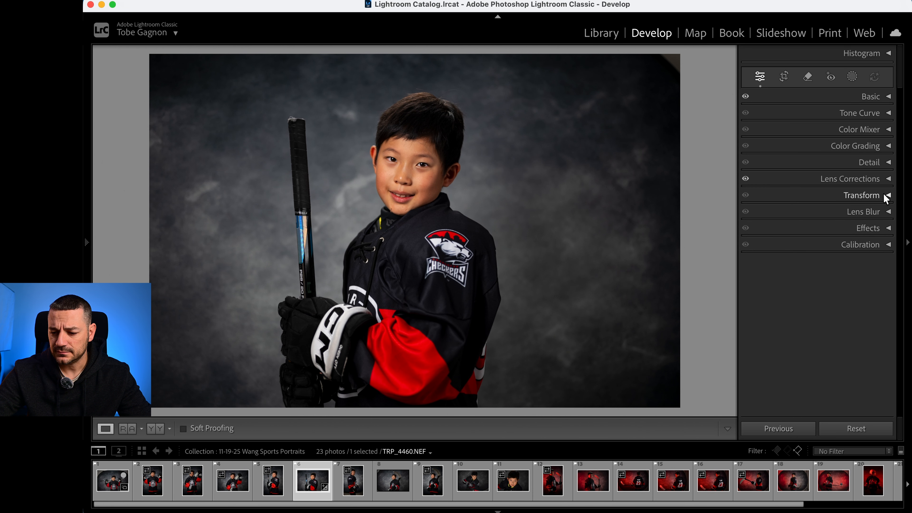
- Try a post-crop vignette amount of -75 on the portrait and reset it to 0
{"action": "left_click", "coordinate": [888, 195]}
{"action": "left_click", "coordinate": [888, 195]}
{"action": "left_click", "coordinate": [887, 228]}
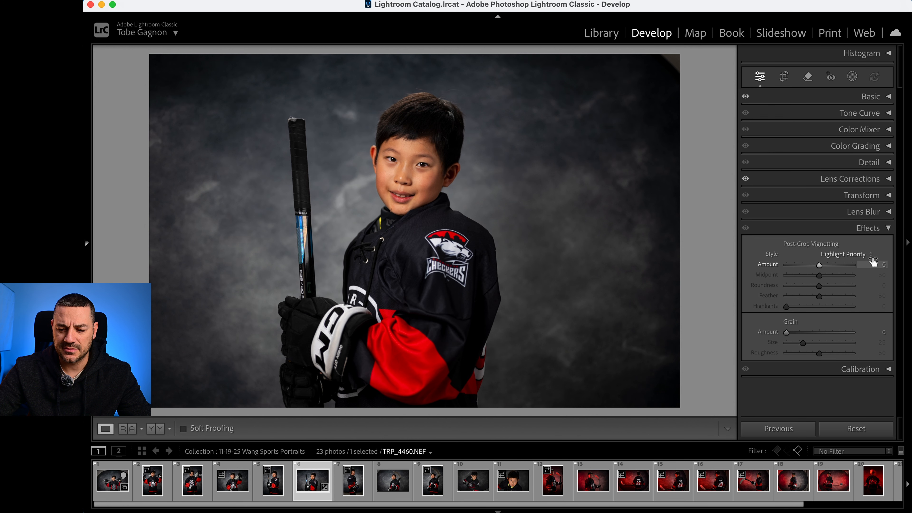
{"action": "left_click_drag", "start_coordinate": [820, 268], "coordinate": [795, 274]}
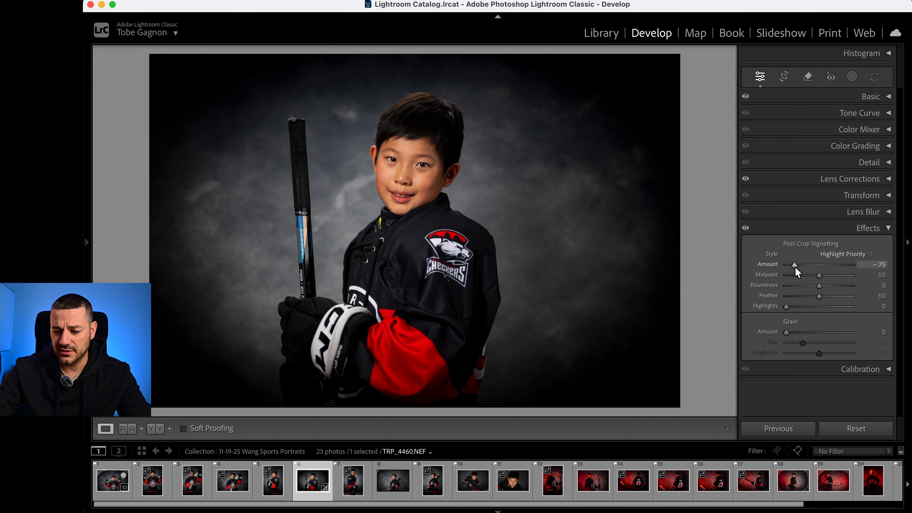
{"action": "double_click", "coordinate": [795, 266]}
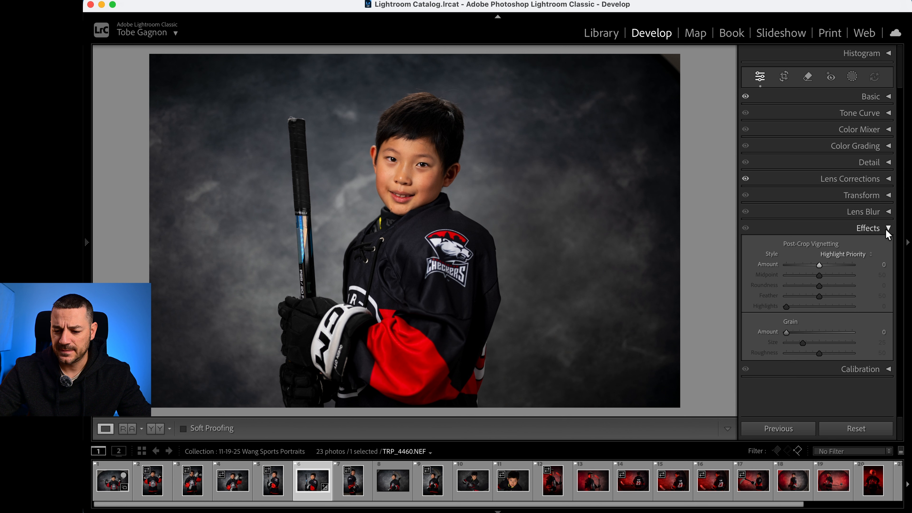
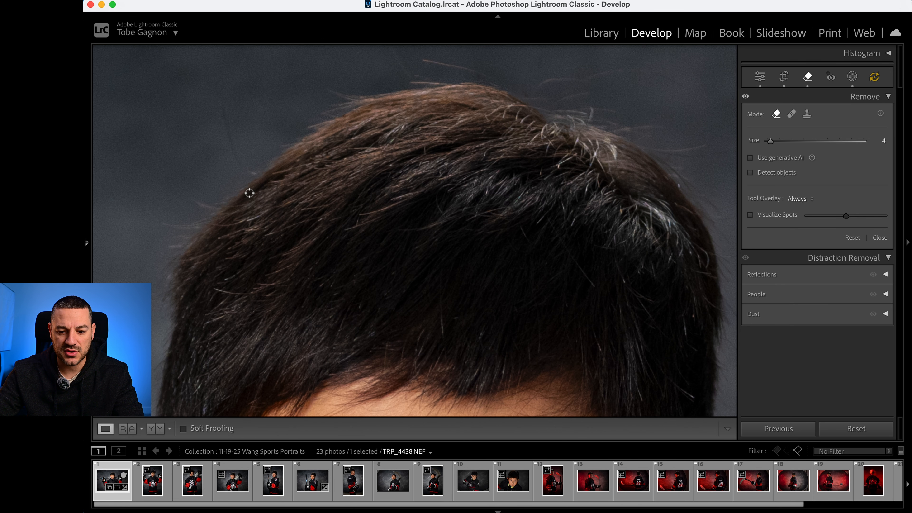
- Inspect the boy's hair and face up close and clear all existing Remove edits from the portrait
{"action": "left_click_drag", "start_coordinate": [410, 110], "coordinate": [292, 128]}
{"action": "left_click_drag", "start_coordinate": [375, 278], "coordinate": [481, 381]}
{"action": "left_click_drag", "start_coordinate": [415, 126], "coordinate": [416, 255]}
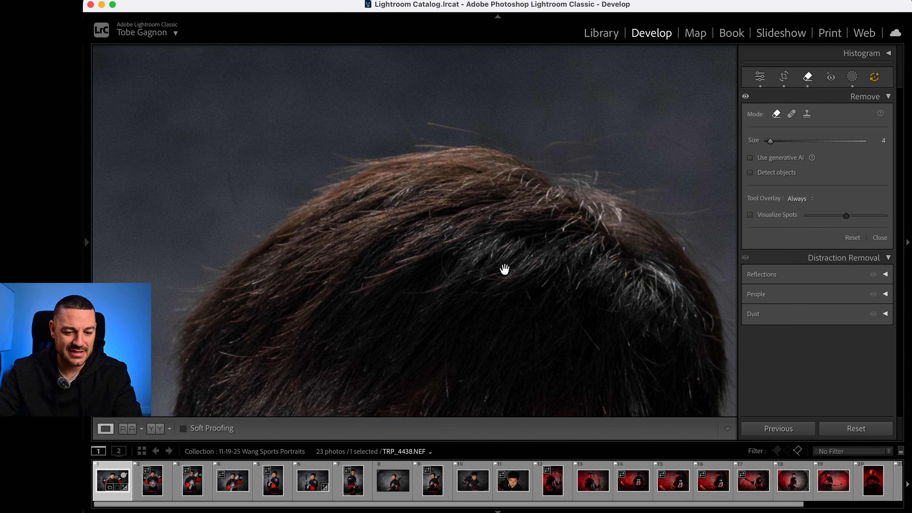
{"action": "left_click_drag", "start_coordinate": [479, 284], "coordinate": [501, 188]}
{"action": "left_click_drag", "start_coordinate": [510, 345], "coordinate": [672, 132]}
{"action": "left_click_drag", "start_coordinate": [648, 317], "coordinate": [539, 231]}
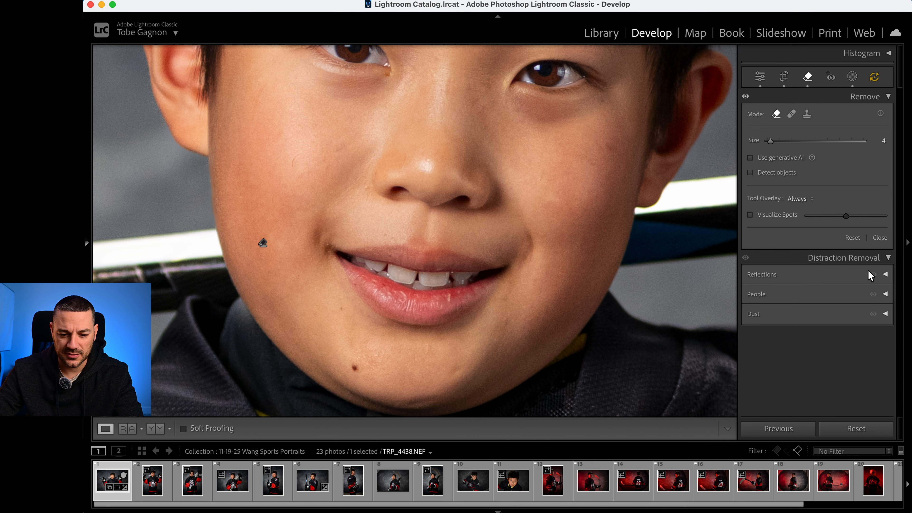
{"action": "left_click", "coordinate": [861, 237]}
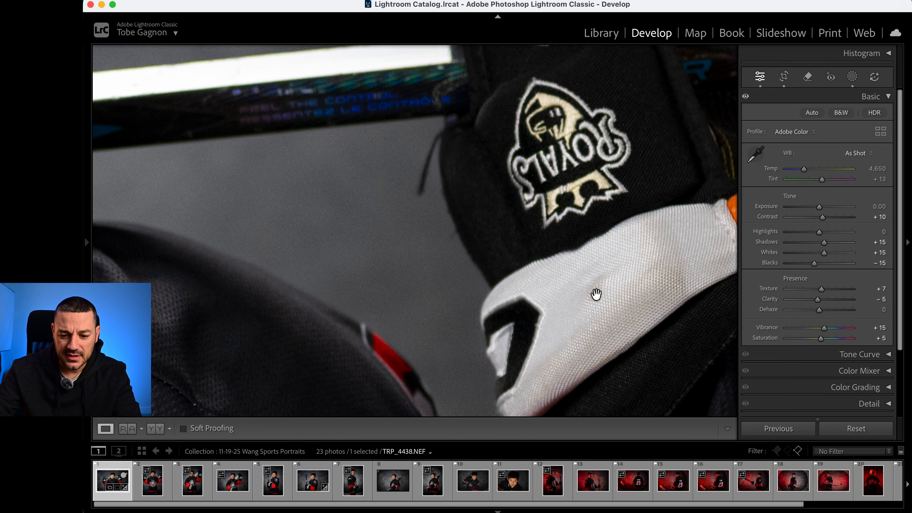
- Paint a generative AI removal mask over the Royals logo on the glove nearest the stick's blade, using brush size 22
{"action": "left_click_drag", "start_coordinate": [598, 294], "coordinate": [568, 107]}
{"action": "left_click", "coordinate": [568, 106]}
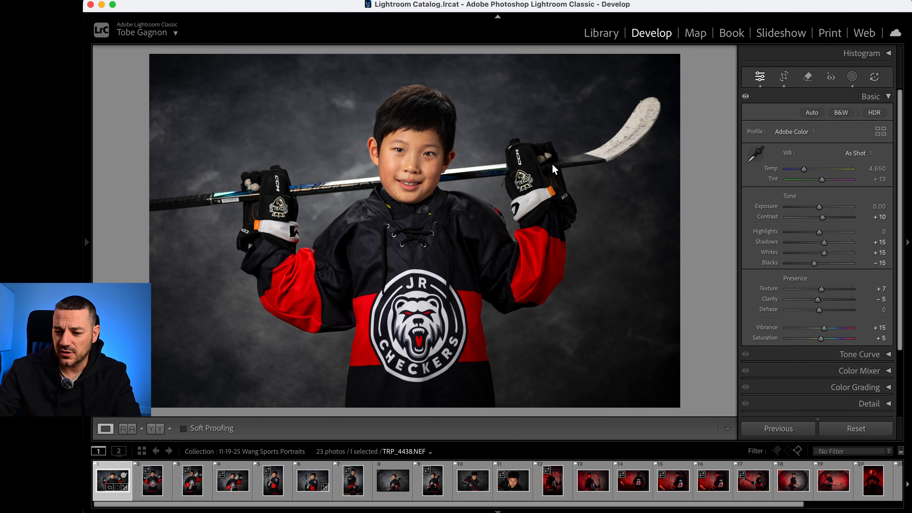
{"action": "left_click", "coordinate": [521, 203]}
{"action": "left_click", "coordinate": [808, 76]}
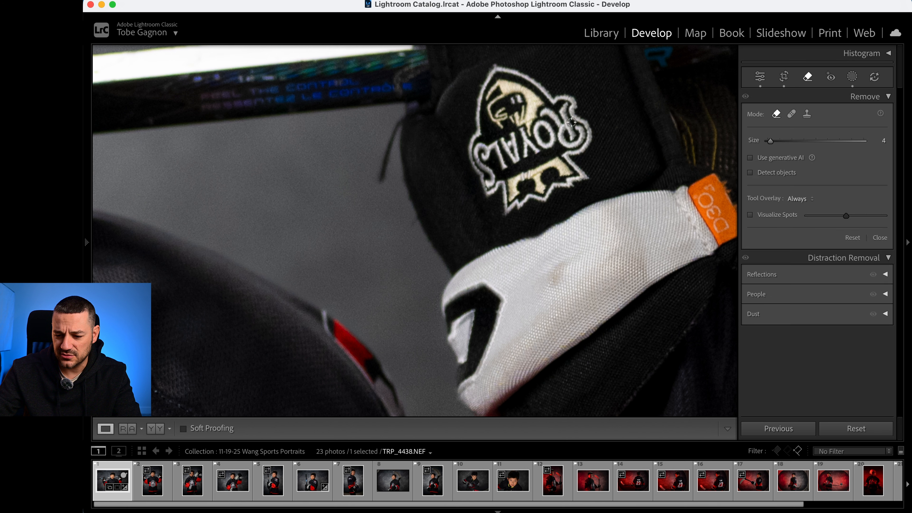
{"action": "left_click", "coordinate": [768, 157]}
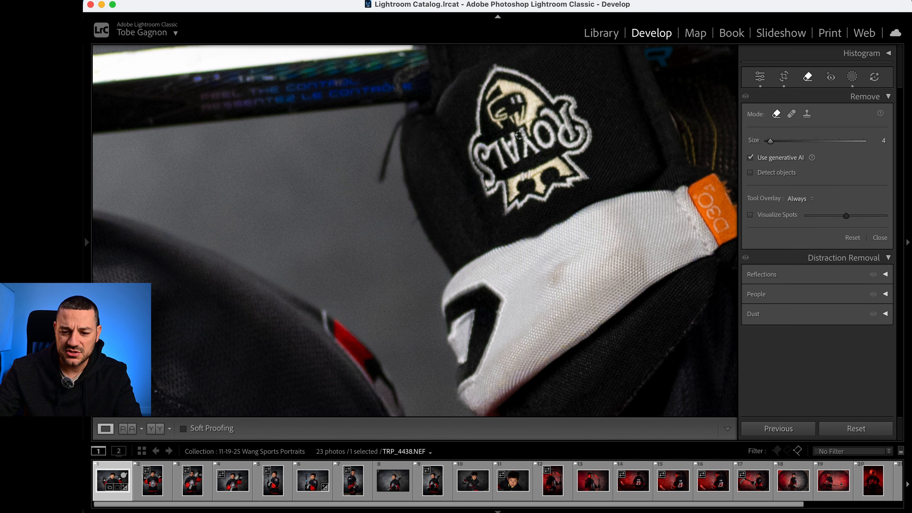
{"action": "scroll", "coordinate": [520, 129], "scroll_direction": "up", "scroll_amount": 5}
{"action": "mouse_move", "coordinate": [502, 82]}
{"action": "left_mouse_down"}
{"action": "mouse_move", "coordinate": [489, 167]}
{"action": "mouse_move", "coordinate": [503, 190]}
{"action": "mouse_move", "coordinate": [566, 175]}
{"action": "mouse_move", "coordinate": [575, 126]}
{"action": "mouse_move", "coordinate": [532, 98]}
{"action": "mouse_move", "coordinate": [521, 125]}
{"action": "mouse_move", "coordinate": [558, 133]}
{"action": "left_mouse_up"}
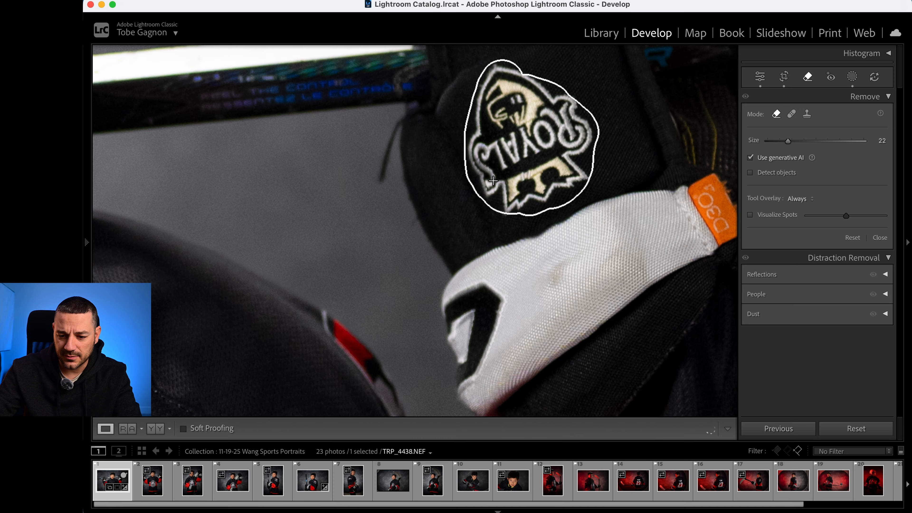
{"action": "left_click_drag", "start_coordinate": [510, 78], "coordinate": [517, 82]}
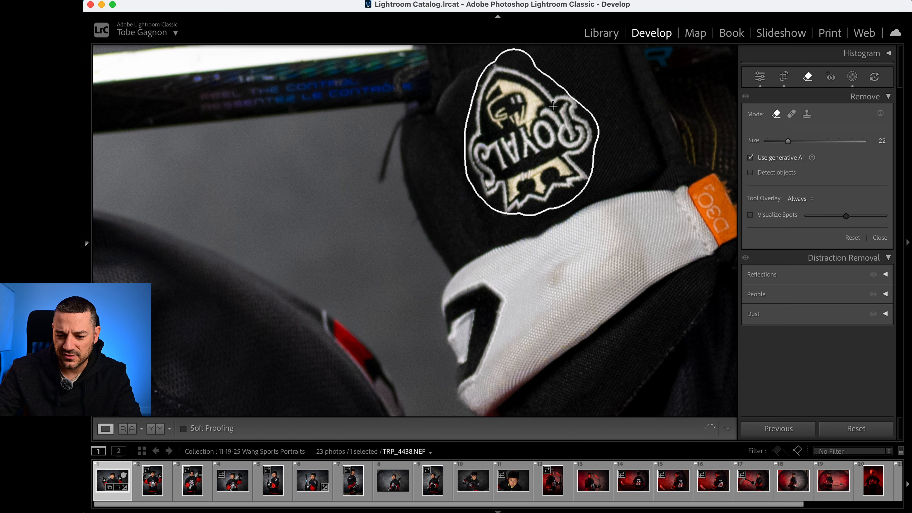
{"action": "left_click_drag", "start_coordinate": [554, 106], "coordinate": [574, 122]}
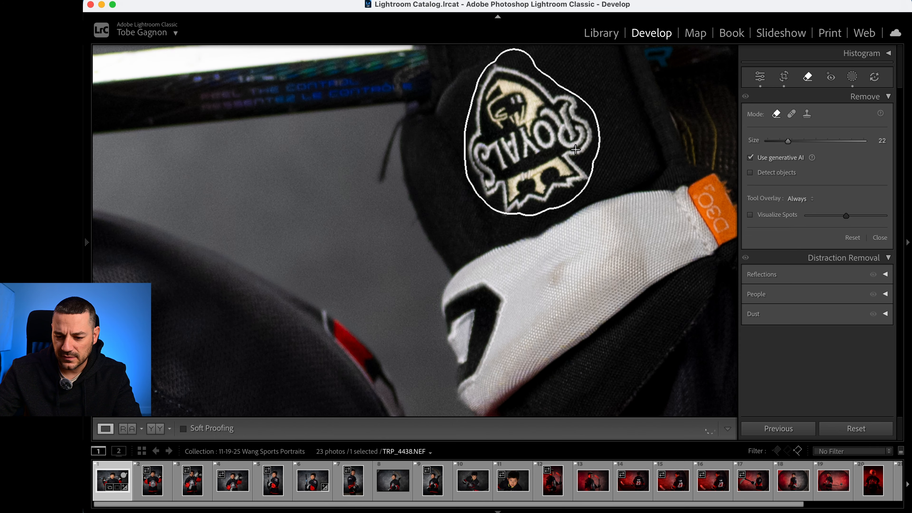
{"action": "mouse_move", "coordinate": [564, 173]}
{"action": "left_mouse_down"}
{"action": "mouse_move", "coordinate": [578, 165]}
{"action": "mouse_move", "coordinate": [577, 175]}
{"action": "mouse_move", "coordinate": [517, 197]}
{"action": "mouse_move", "coordinate": [493, 183]}
{"action": "mouse_move", "coordinate": [482, 163]}
{"action": "left_mouse_up"}
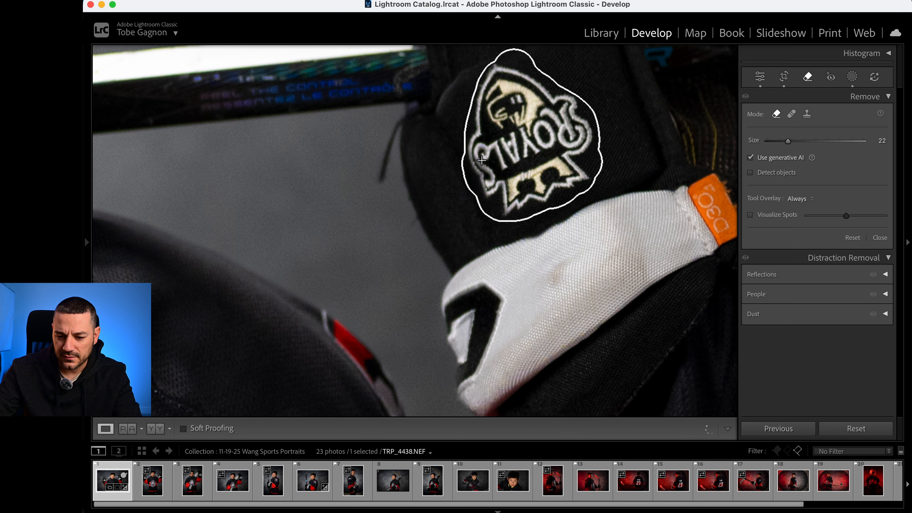
{"action": "mouse_move", "coordinate": [485, 131]}
{"action": "left_mouse_down"}
{"action": "mouse_move", "coordinate": [480, 155]}
{"action": "mouse_move", "coordinate": [480, 115]}
{"action": "mouse_move", "coordinate": [507, 75]}
{"action": "mouse_move", "coordinate": [515, 136]}
{"action": "left_mouse_up"}
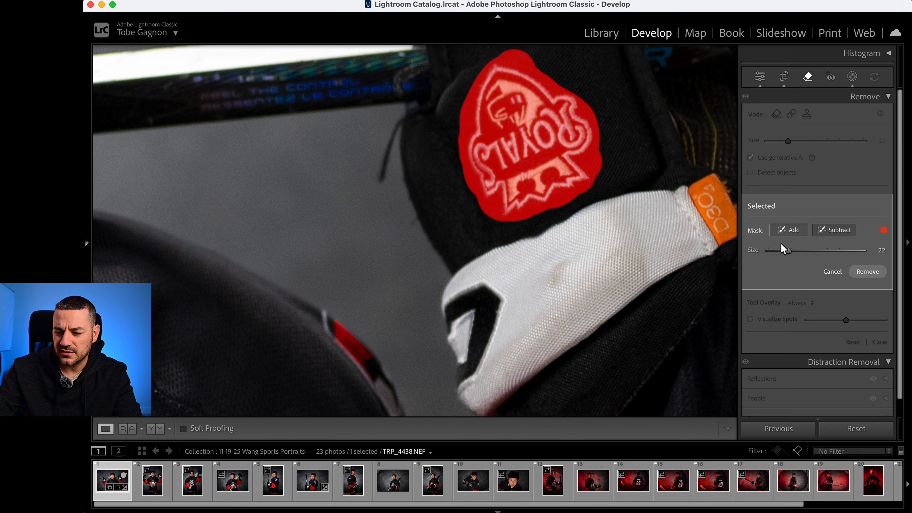
- Remove the masked Royals logo, choose variation 1 of 3 and return to viewing the whole portrait
{"action": "left_click", "coordinate": [867, 272]}
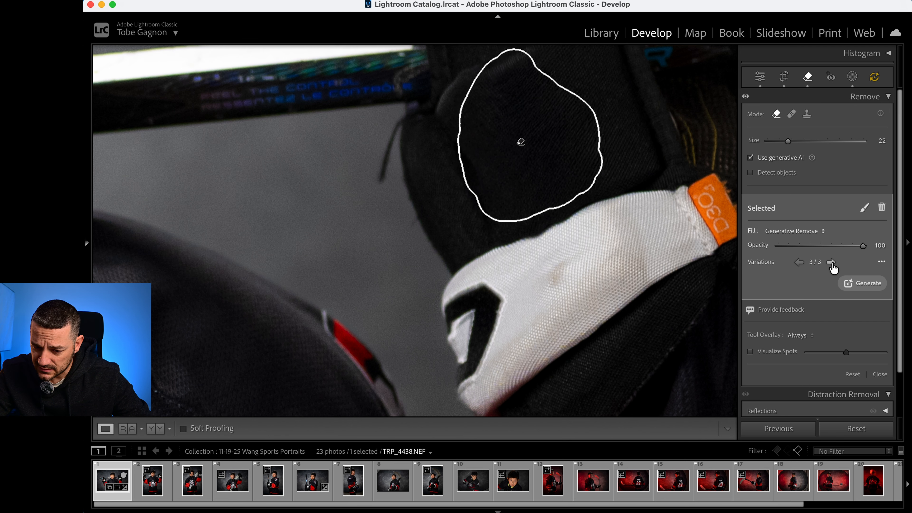
{"action": "left_click", "coordinate": [832, 262]}
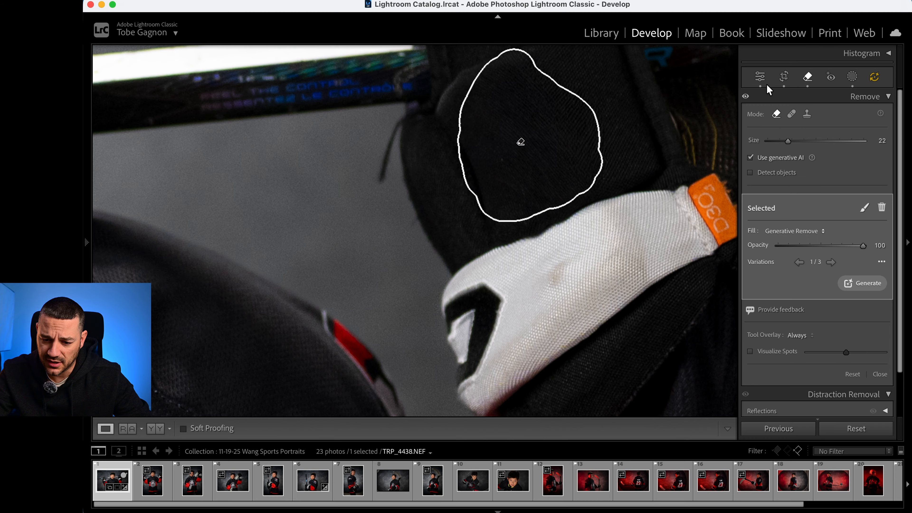
{"action": "left_click", "coordinate": [761, 77]}
{"action": "left_click", "coordinate": [536, 223]}
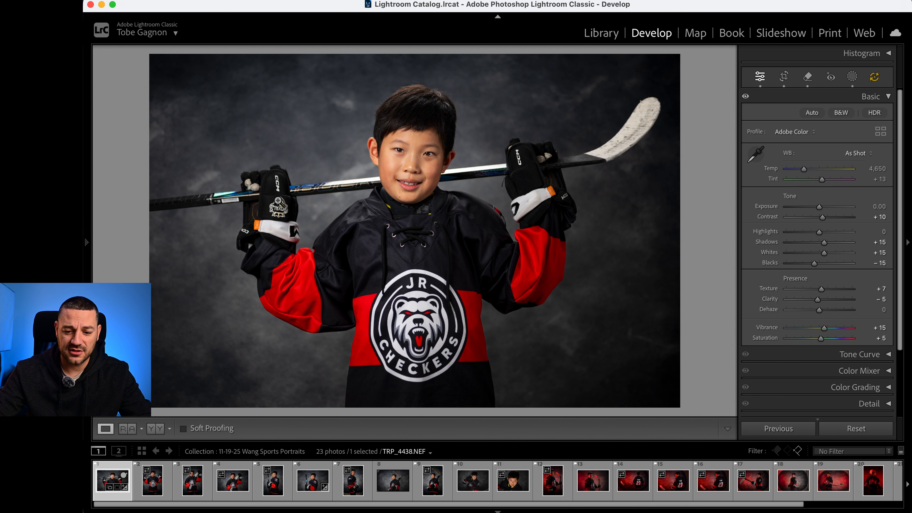
- Remove the Royals logo from the other glove with Generative Remove at size 22 and keep variation 2 of 3
{"action": "left_click", "coordinate": [288, 221]}
{"action": "left_click_drag", "start_coordinate": [336, 305], "coordinate": [403, 316]}
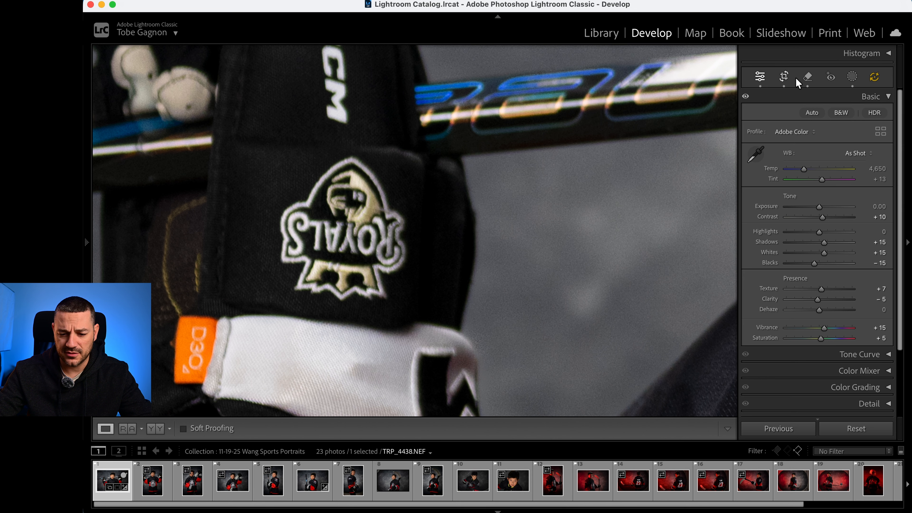
{"action": "left_click", "coordinate": [808, 80]}
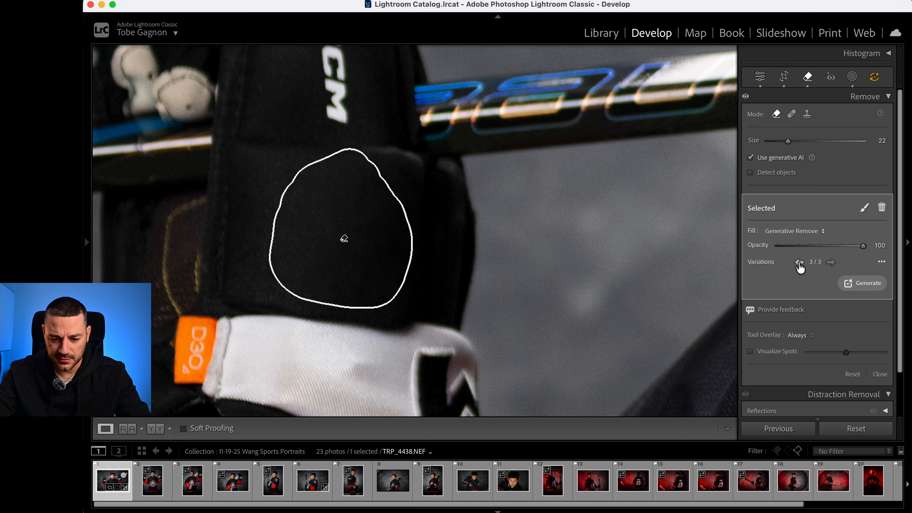
{"action": "left_click", "coordinate": [760, 76]}
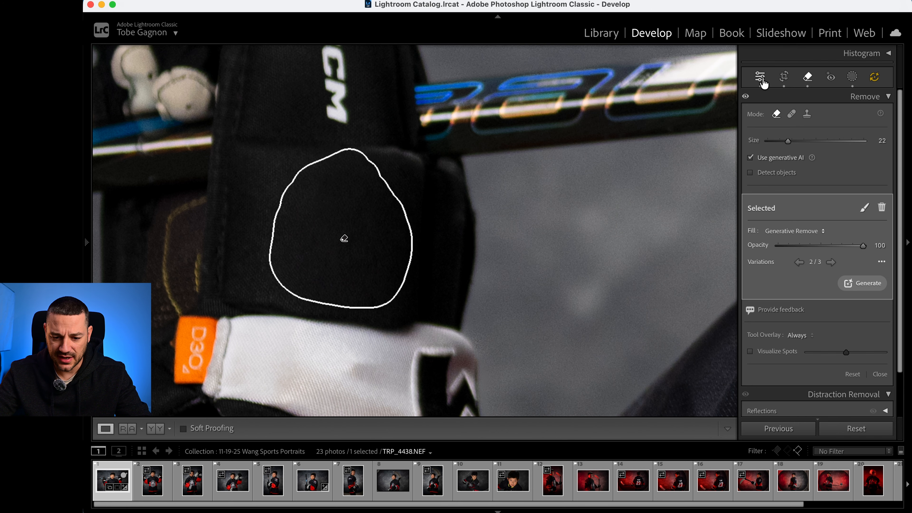
{"action": "left_click", "coordinate": [484, 227]}
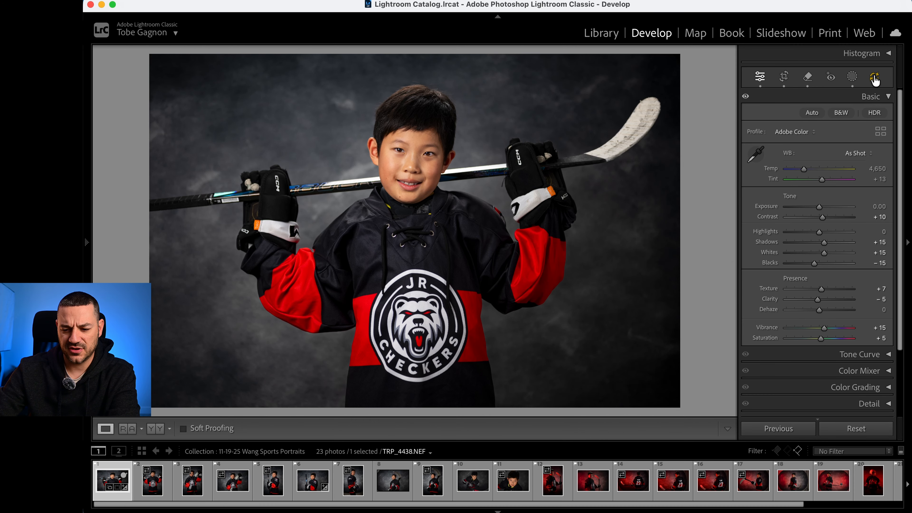
- Update the portrait's outdated Remove and Masking AI settings
{"action": "left_click", "coordinate": [875, 77]}
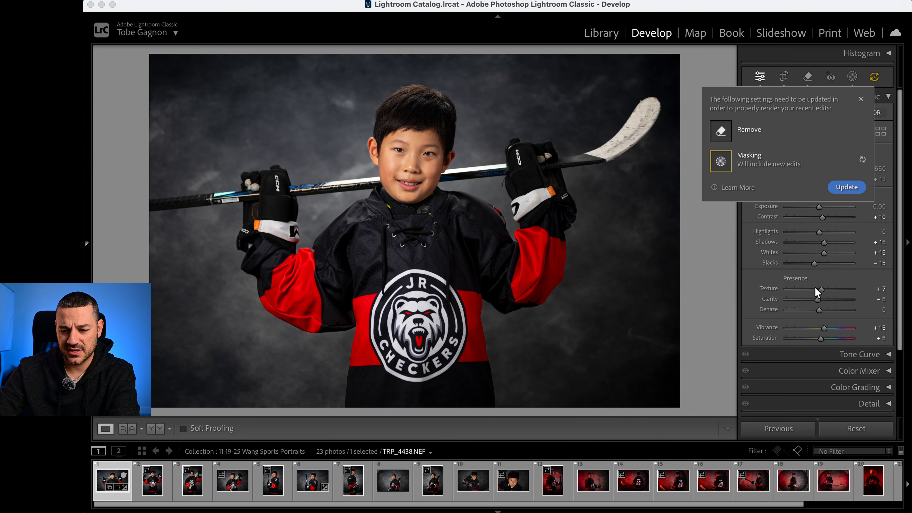
{"action": "left_click", "coordinate": [843, 188]}
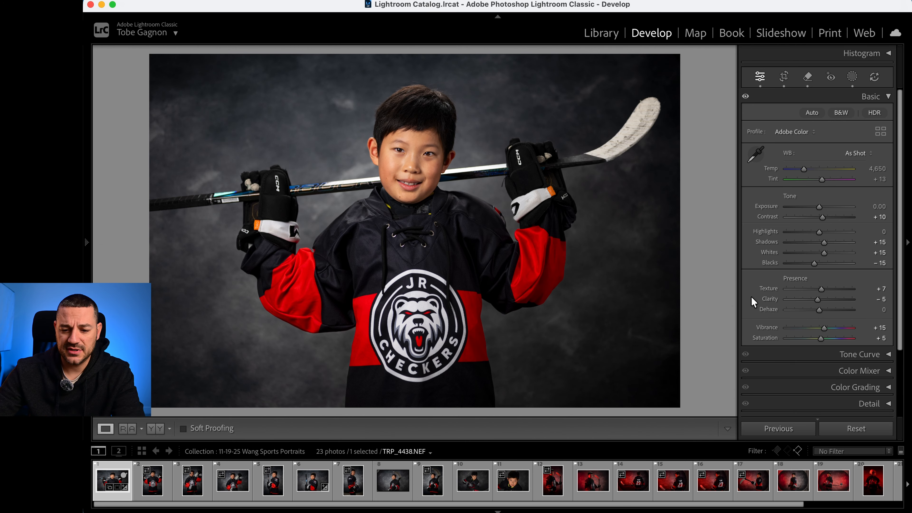
- Examine the hair, face, stick and retouched glove up close to check the quality of the removals
{"action": "left_click", "coordinate": [410, 163]}
{"action": "key", "text": "super+equal"}
{"action": "left_click_drag", "start_coordinate": [447, 180], "coordinate": [442, 373]}
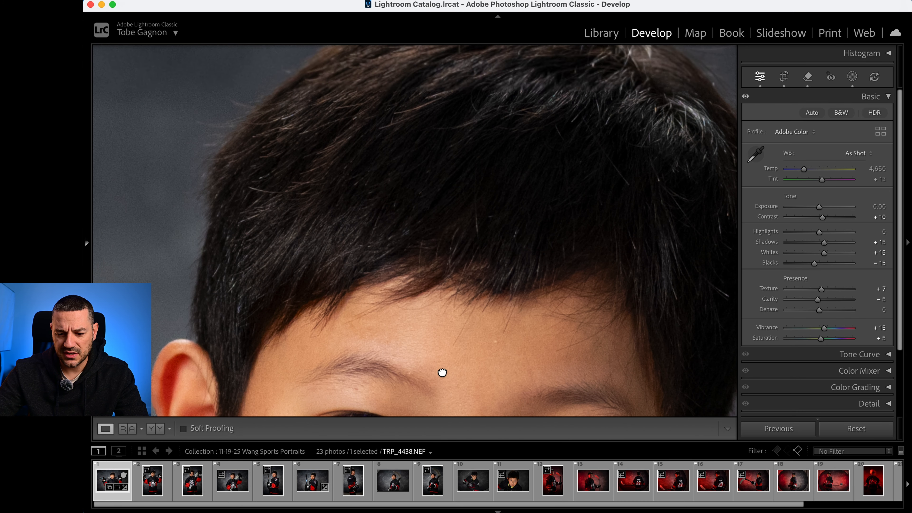
{"action": "left_click_drag", "start_coordinate": [441, 259], "coordinate": [436, 363]}
{"action": "left_click_drag", "start_coordinate": [646, 327], "coordinate": [396, 54]}
{"action": "left_click_drag", "start_coordinate": [674, 393], "coordinate": [456, 193]}
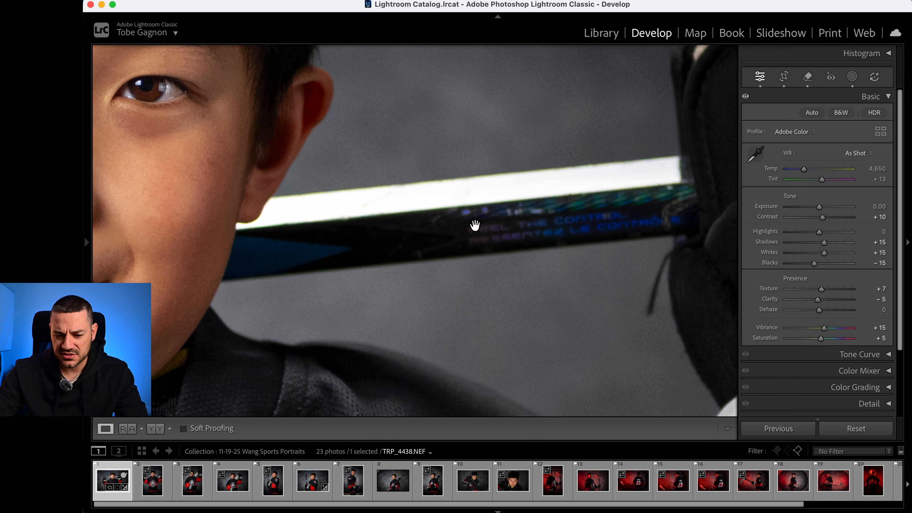
{"action": "left_click_drag", "start_coordinate": [568, 282], "coordinate": [327, 229]}
{"action": "left_click_drag", "start_coordinate": [518, 157], "coordinate": [299, 330]}
{"action": "left_click_drag", "start_coordinate": [487, 284], "coordinate": [474, 102]}
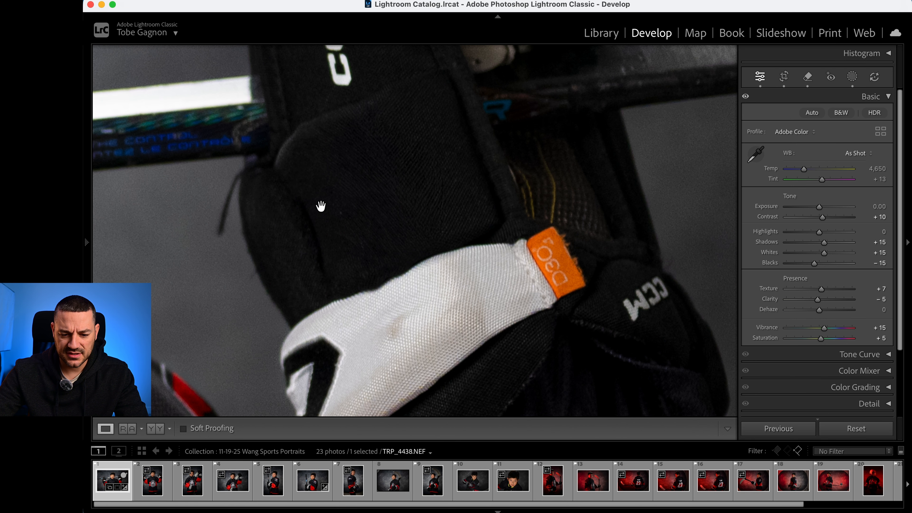
{"action": "left_click_drag", "start_coordinate": [219, 218], "coordinate": [340, 255]}
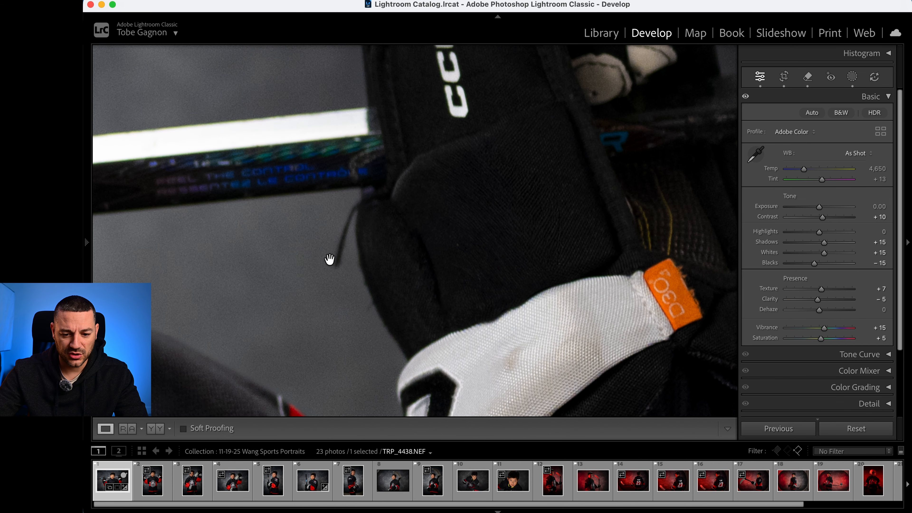
{"action": "left_click_drag", "start_coordinate": [523, 257], "coordinate": [546, 226]}
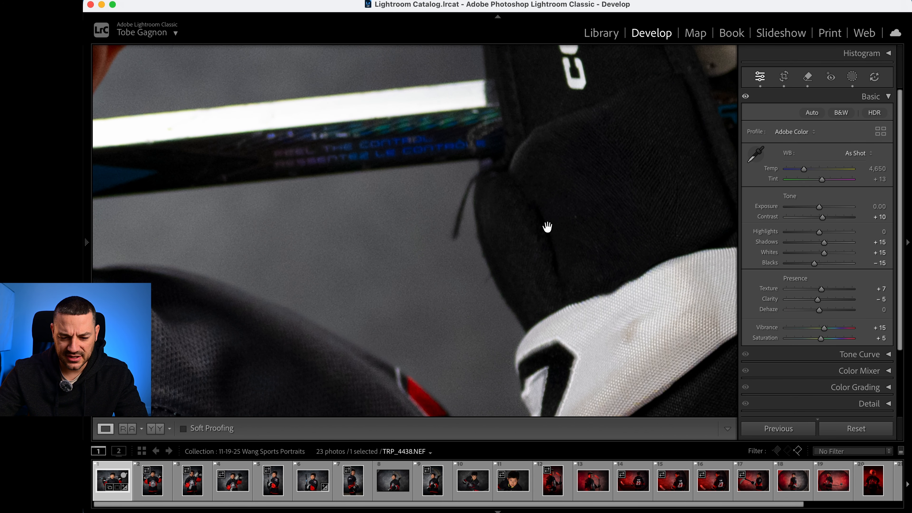
{"action": "left_click", "coordinate": [527, 254]}
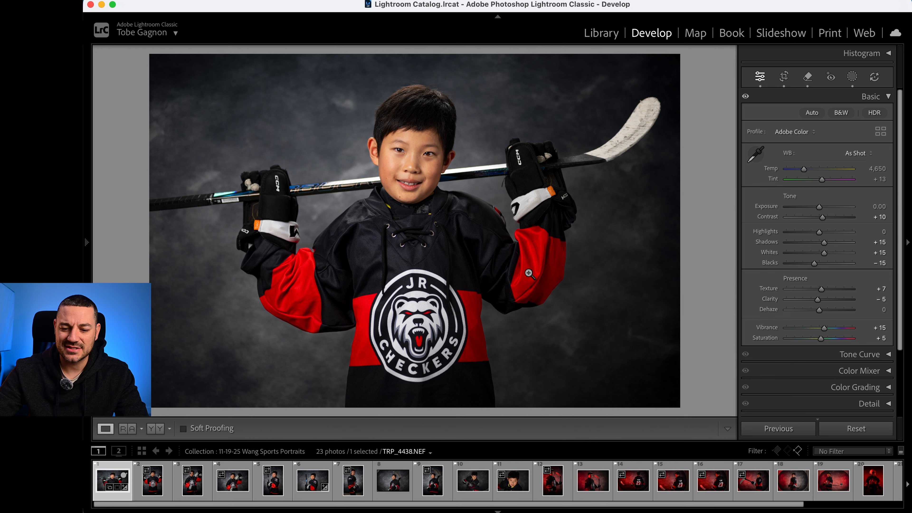
{"action": "left_click", "coordinate": [438, 145]}
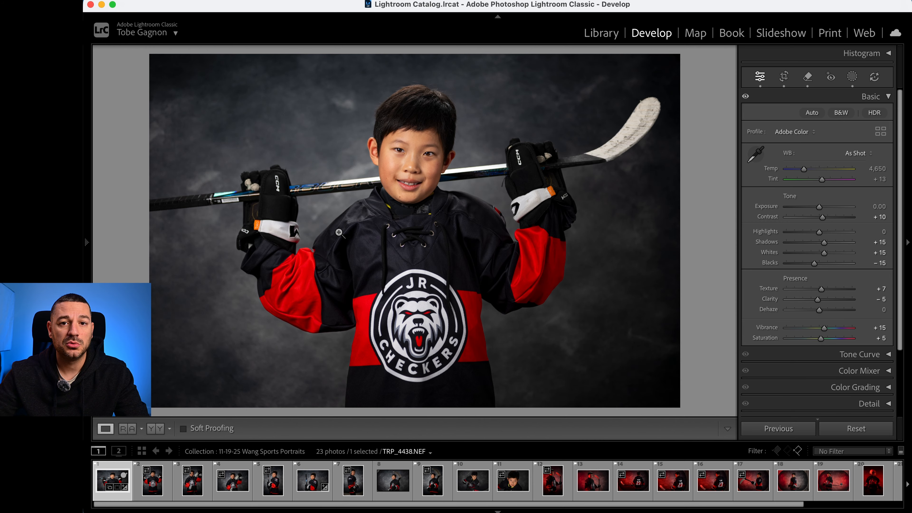
- Show the Detail settings and centre their preview on the boy's eye
{"action": "left_click", "coordinate": [869, 404]}
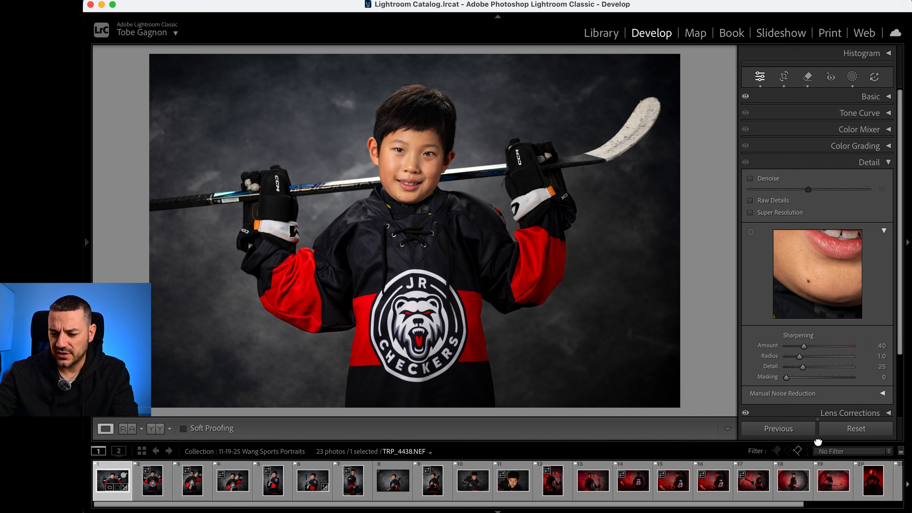
{"action": "left_click_drag", "start_coordinate": [811, 304], "coordinate": [853, 377]}
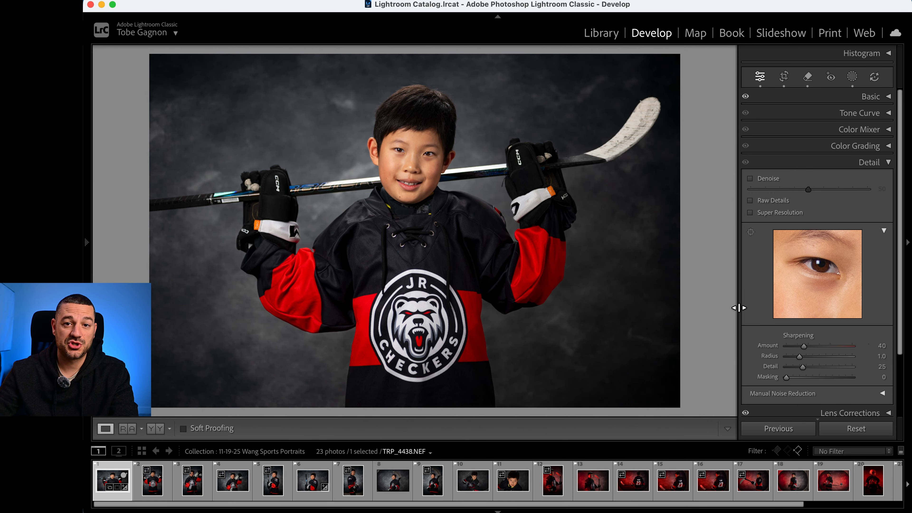